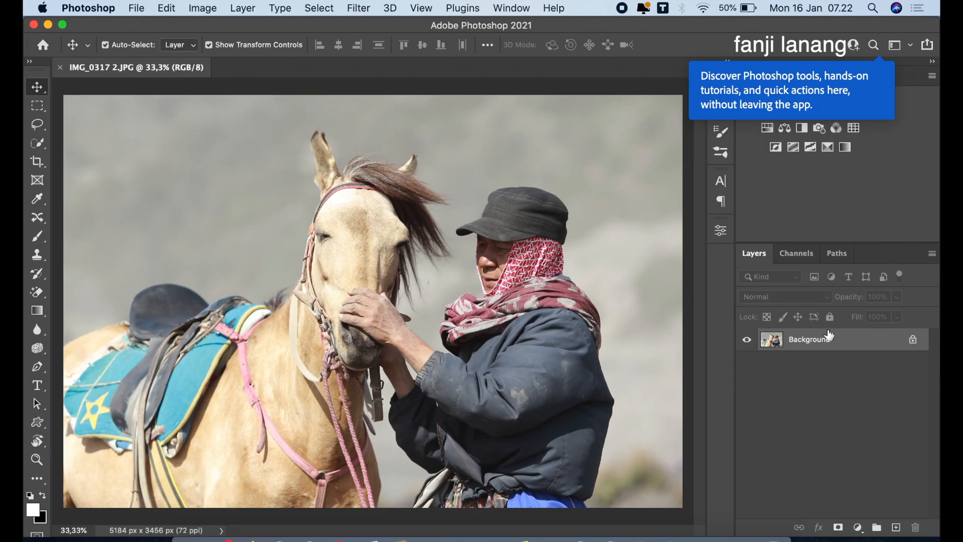
- Duplicate the Background layer and crop the photo to about 4827 x 3218 px, keeping the original ratio
left_click_drag(827, 338, 895, 526)
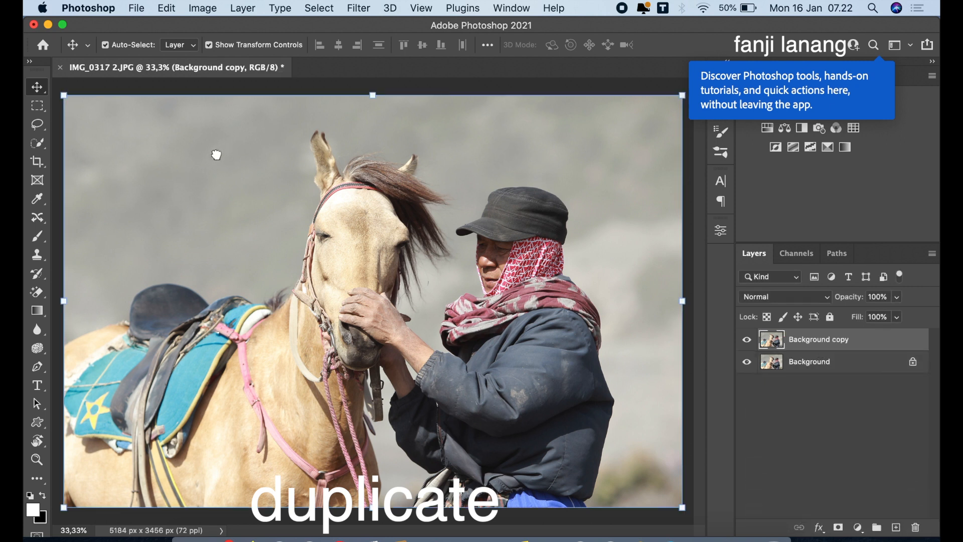
left_click(42, 161)
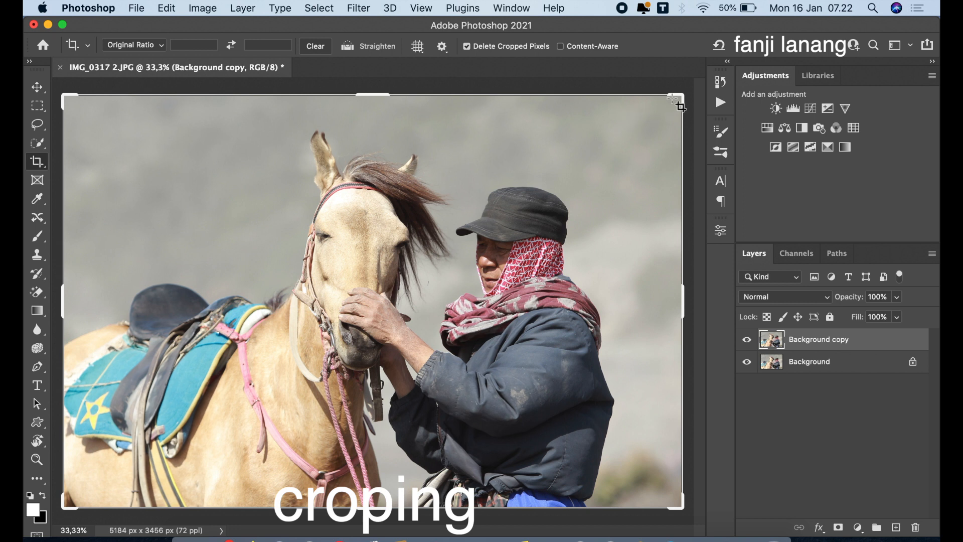
mouse_move(677, 100)
left_mouse_down()
mouse_move(661, 125)
mouse_move(661, 107)
left_mouse_up()
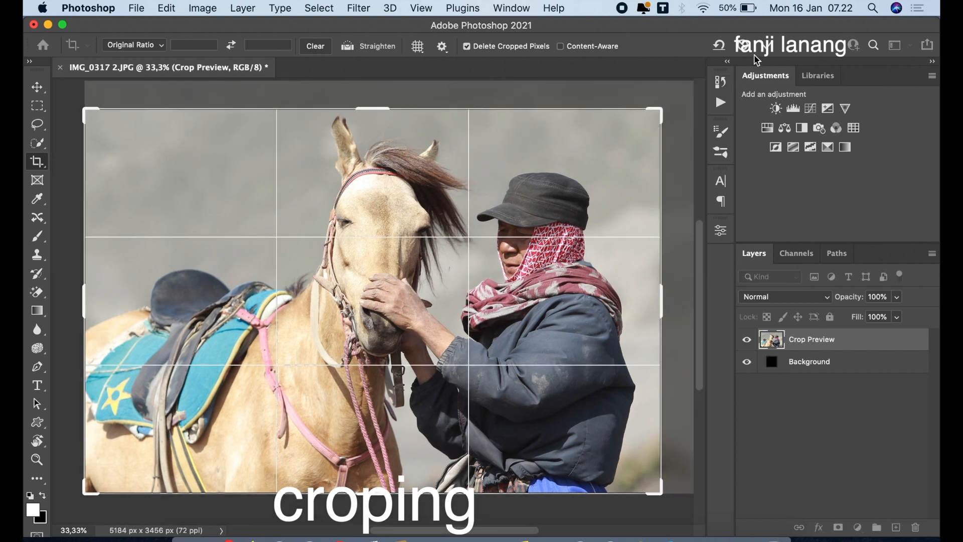
left_click(765, 47)
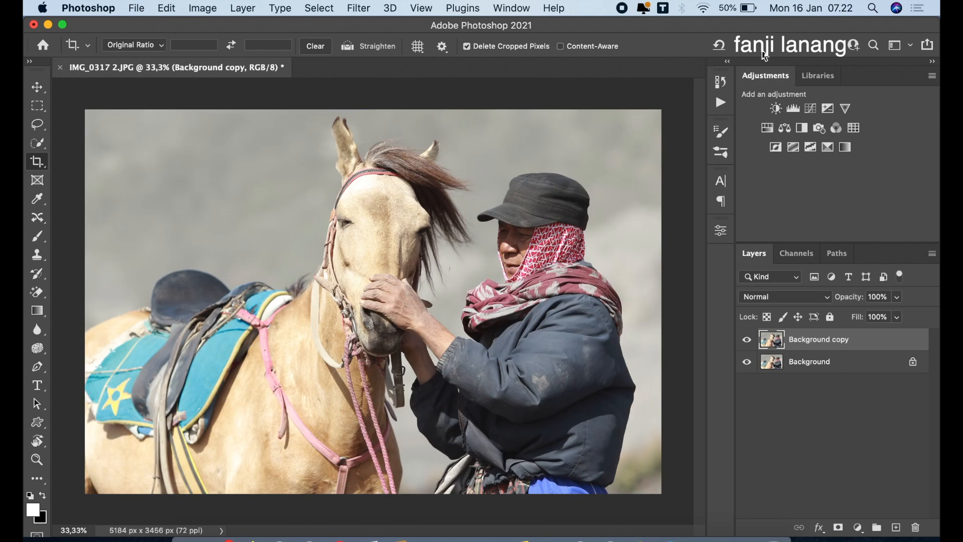
- Open the Camera Raw filter on the duplicated layer and apply the automatic tone correction
left_click(359, 9)
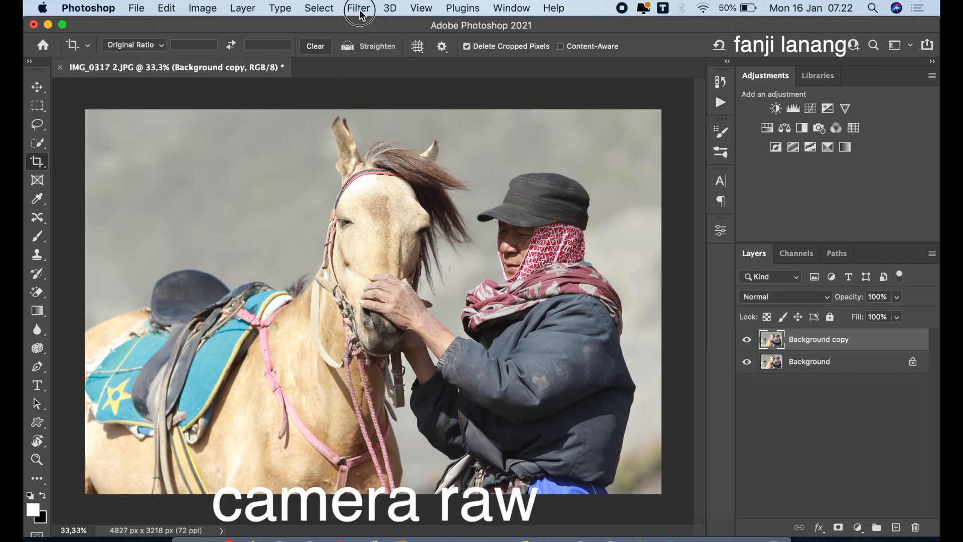
left_click(404, 120)
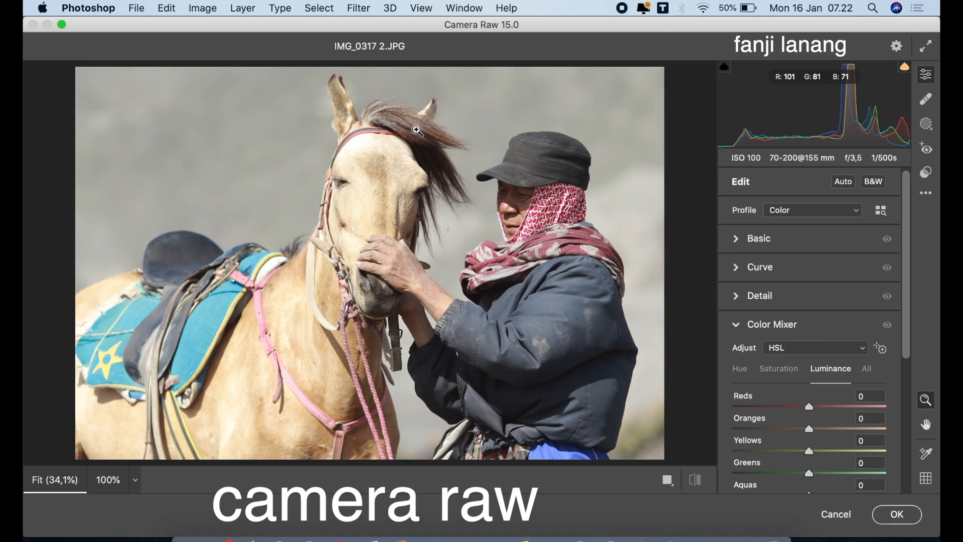
left_click(735, 327)
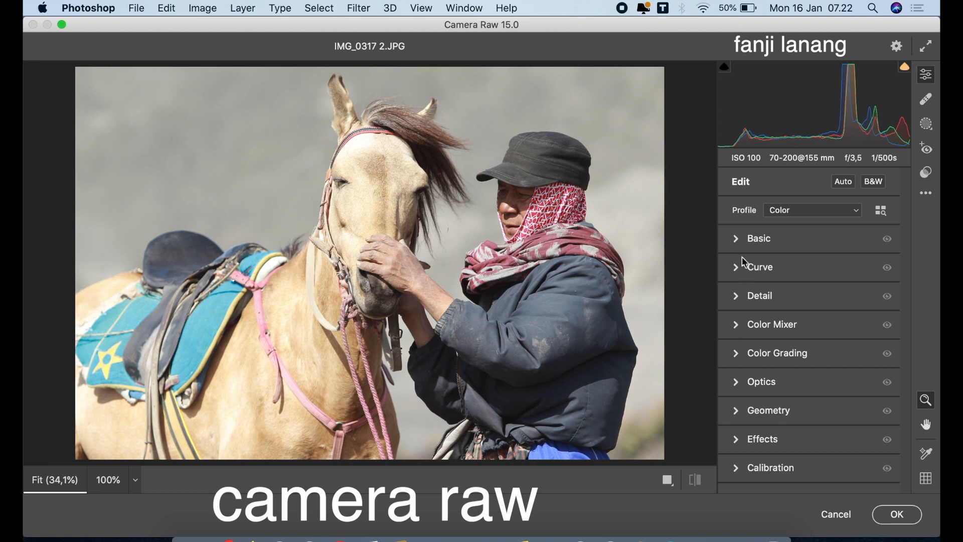
left_click(844, 184)
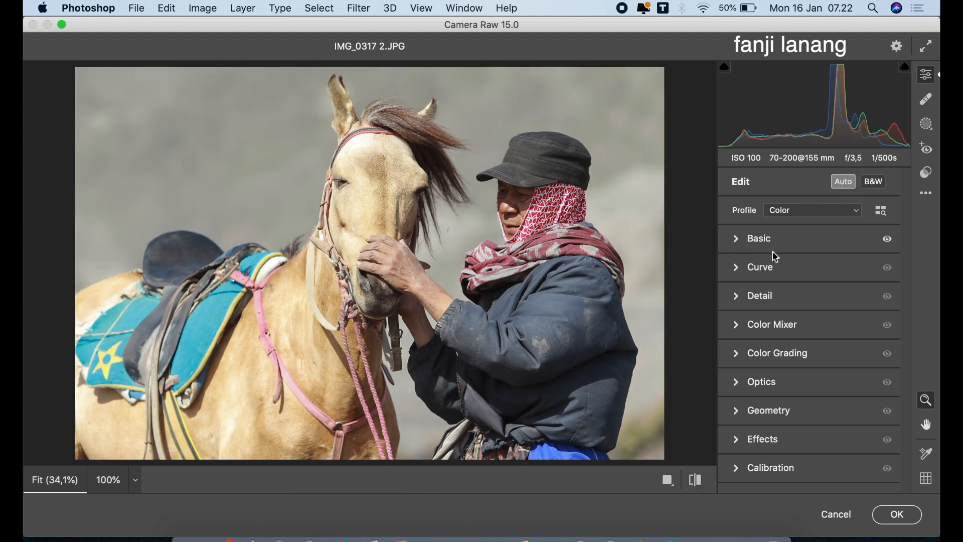
- Adjust the basic tone values: Highlights -100, Exposure -0,85, Contrast +41, Shadows +100 and Blacks -25
left_click(739, 239)
left_click_drag(788, 341, 731, 340)
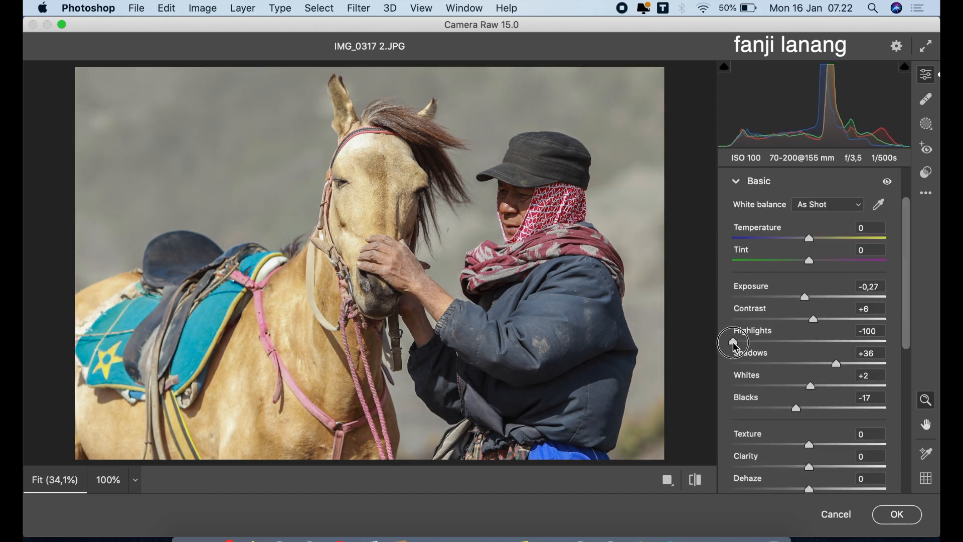
mouse_move(807, 316)
left_mouse_down()
mouse_move(714, 325)
mouse_move(928, 312)
mouse_move(841, 323)
mouse_move(796, 301)
mouse_move(797, 311)
left_mouse_up()
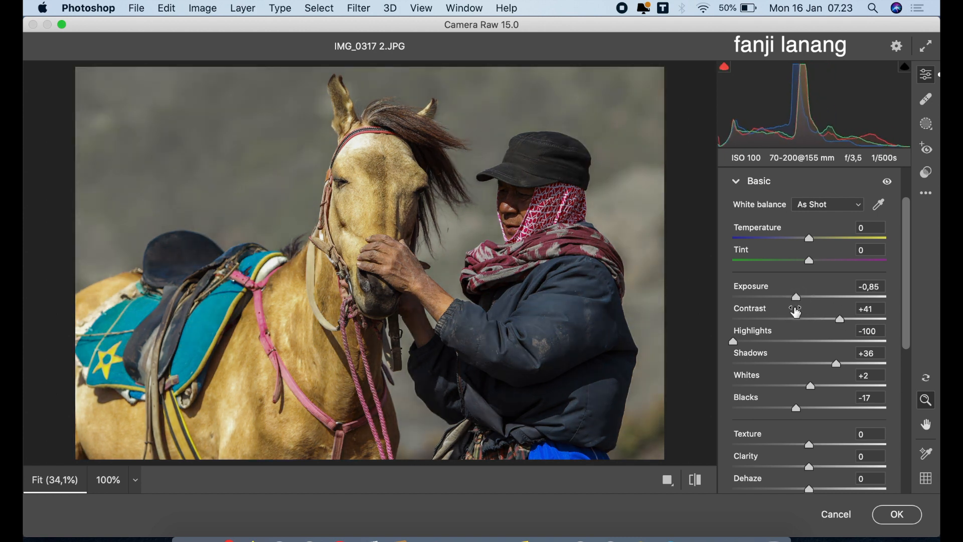
left_click_drag(835, 363, 935, 359)
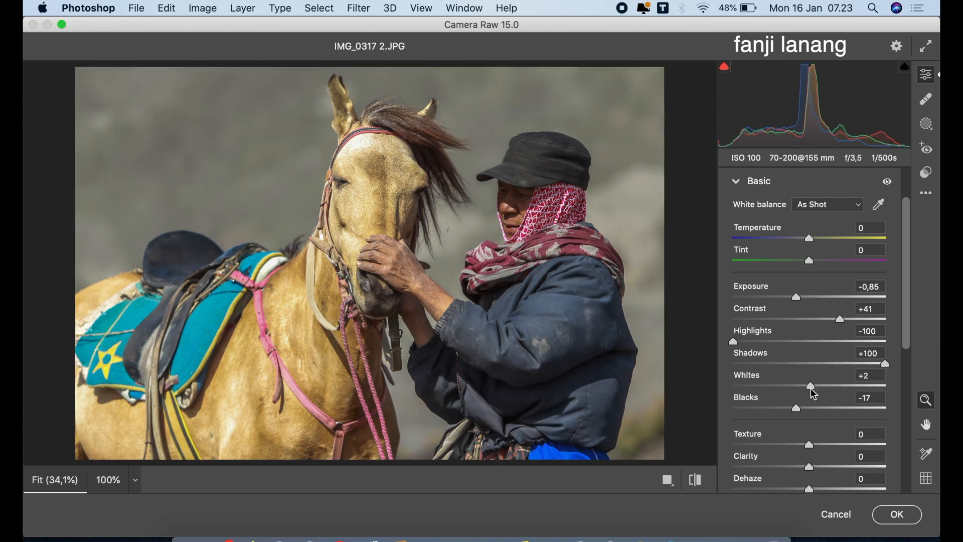
mouse_move(795, 409)
left_mouse_down()
mouse_move(741, 409)
mouse_move(789, 408)
left_mouse_up()
- Set Temperature to -10, Clarity to +10 and Dehaze to +35, and compare the photo with its default settings
left_click_drag(809, 241, 802, 254)
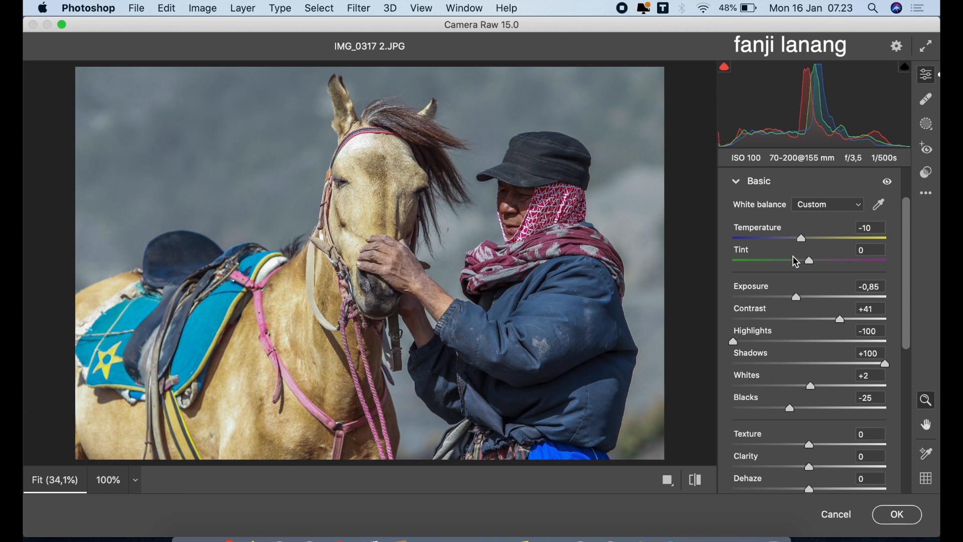
left_click_drag(809, 467, 838, 501)
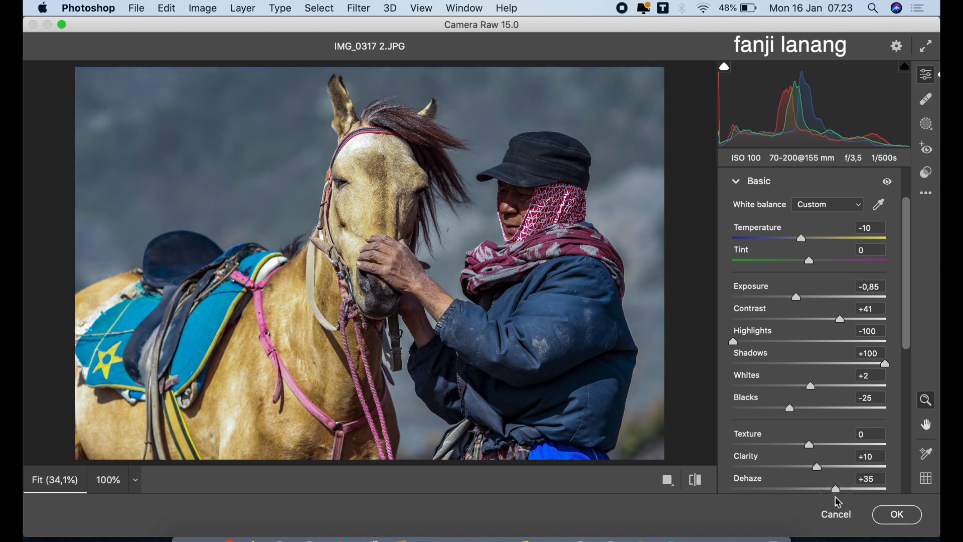
left_click(695, 481)
left_click(695, 481)
left_click(737, 182)
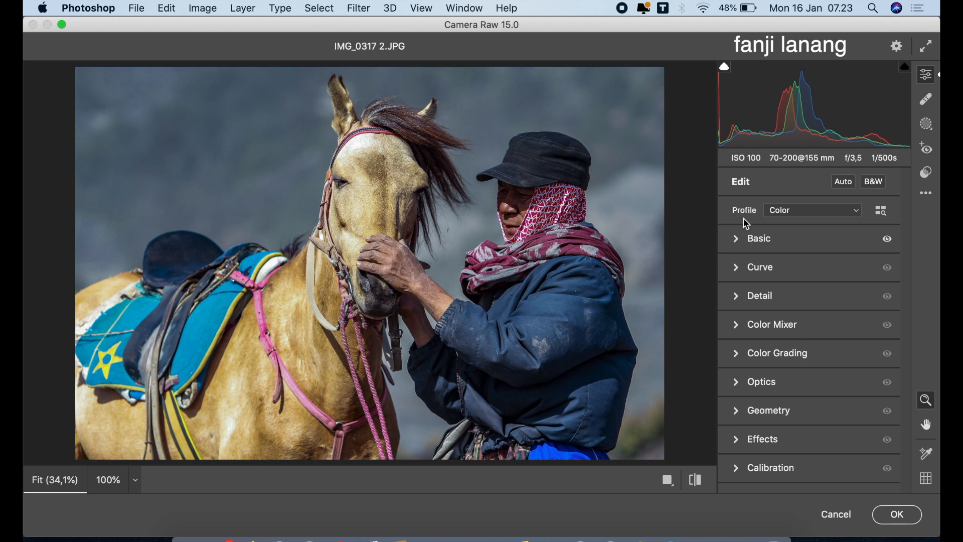
- Set the Yellows luminance to -29 and lower the Blues luminance in the Color Mixer
left_click(741, 328)
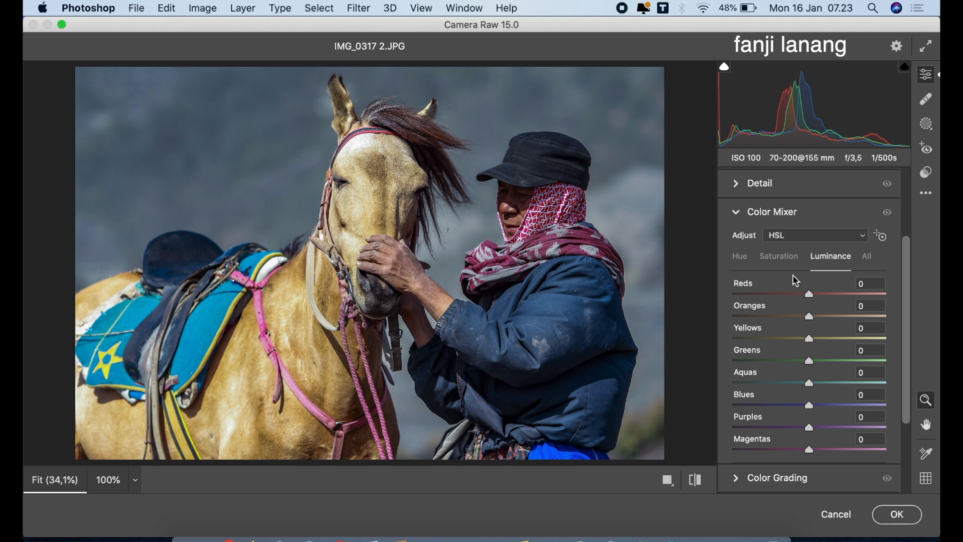
left_click_drag(820, 344, 789, 342)
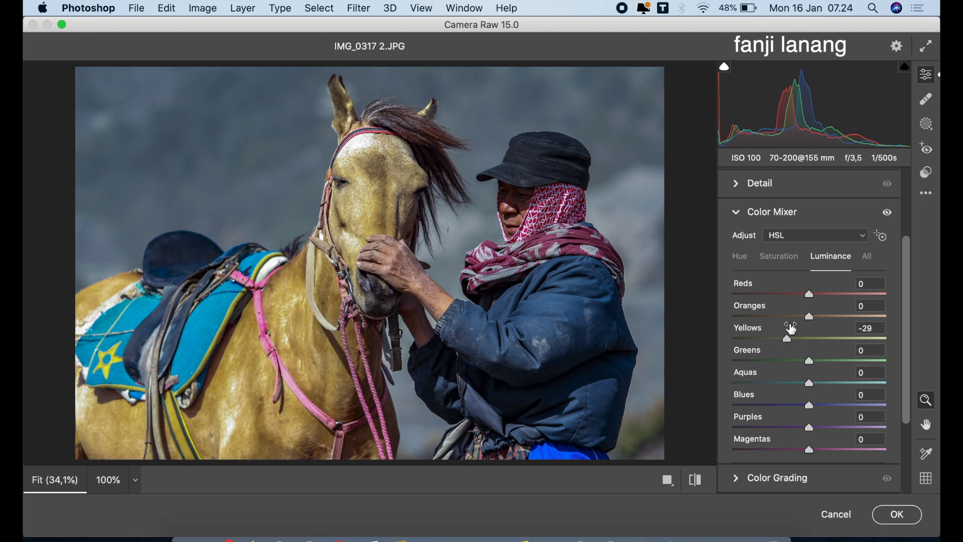
left_click_drag(809, 405, 792, 394)
- Set the Color Mixer hues to Oranges -25, Yellows -40 and Greens -100, and compare the photo with its default settings
left_click(741, 258)
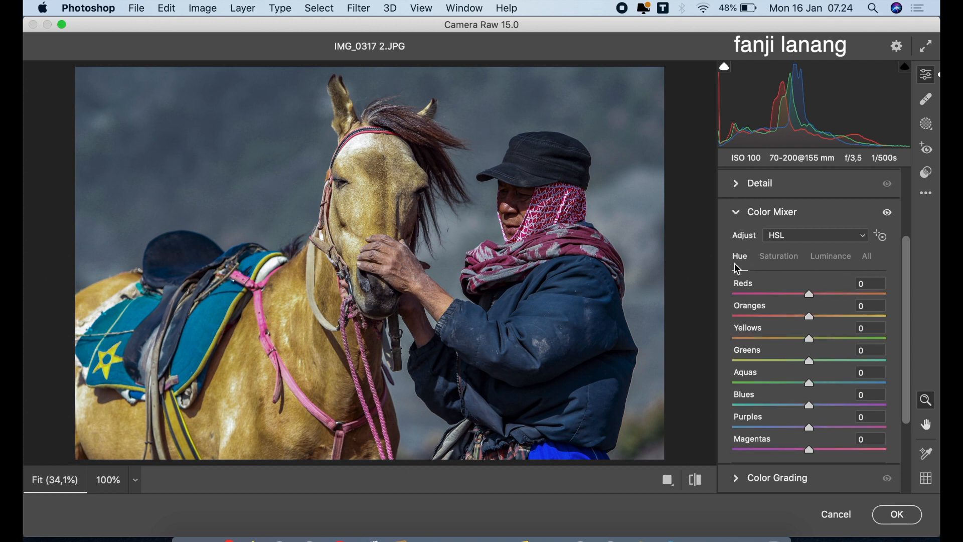
left_click_drag(809, 316, 782, 347)
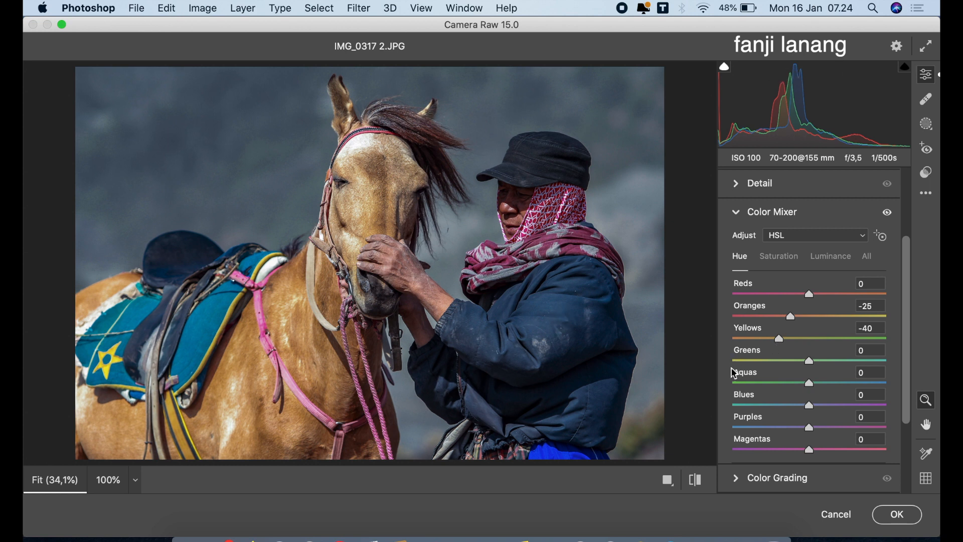
left_click_drag(808, 361, 694, 391)
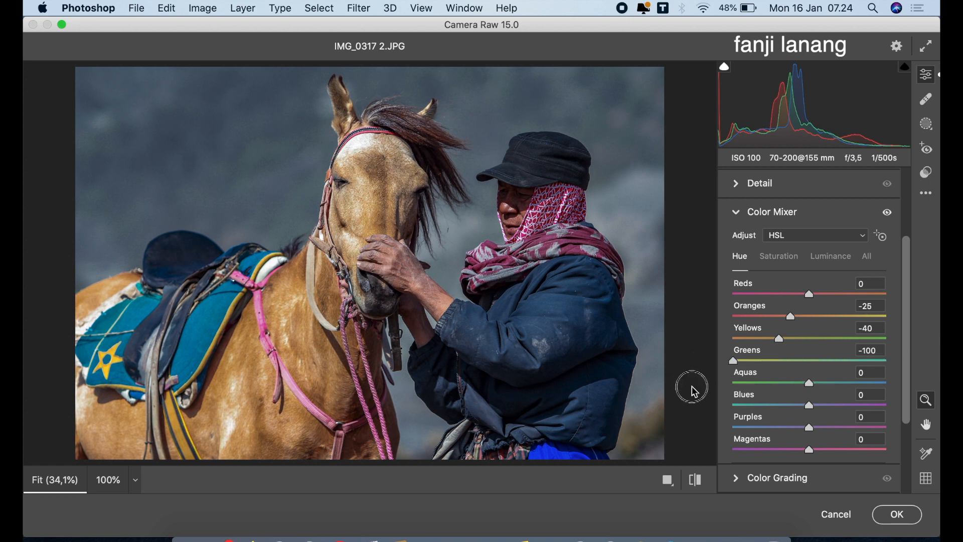
left_click(696, 482)
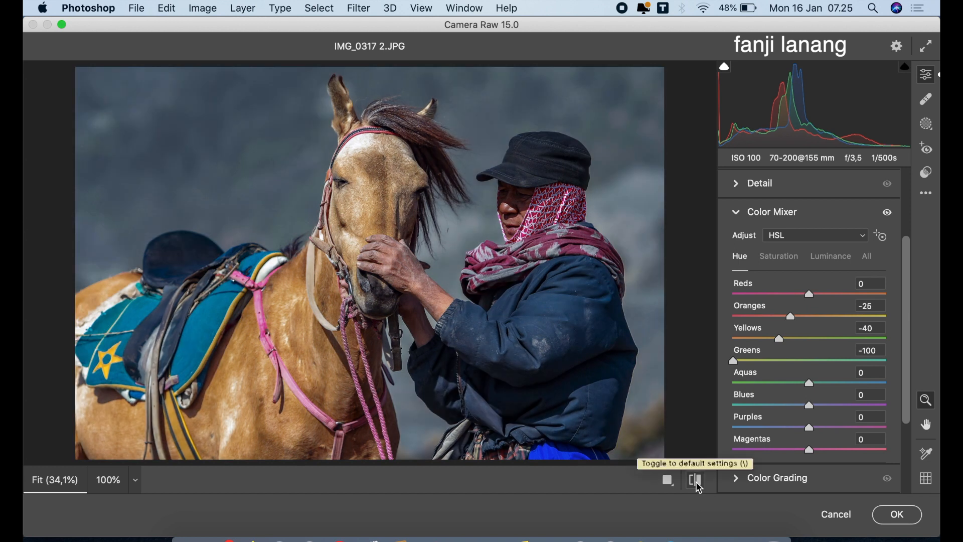
left_click(697, 482)
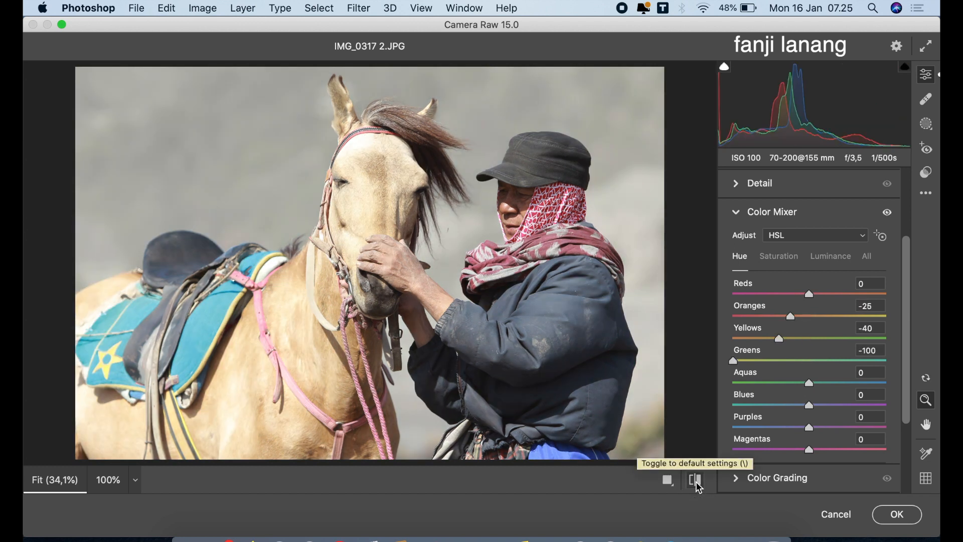
left_click(696, 482)
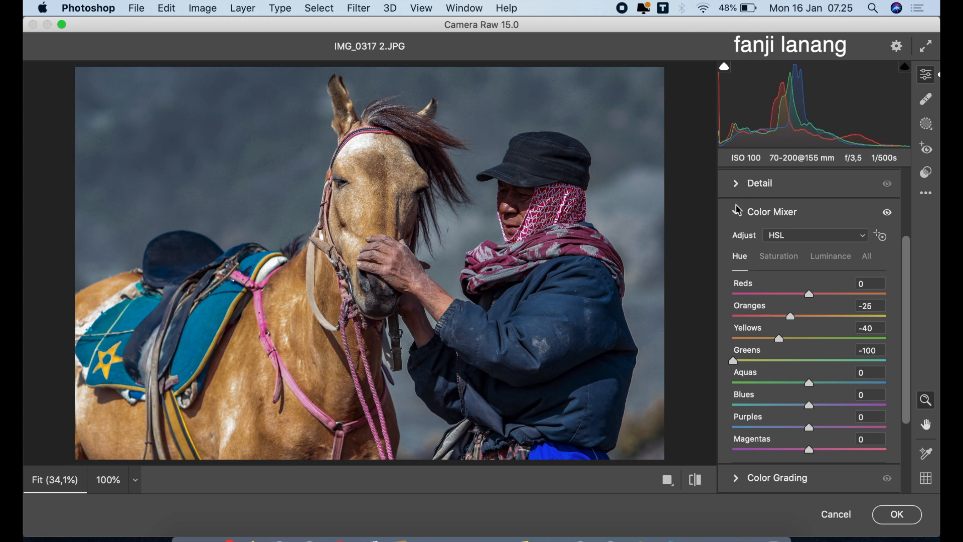
- Fine-tune the Oranges luminance and finish the Color Mixer adjustments
left_click(819, 258)
mouse_move(822, 317)
left_mouse_down()
mouse_move(832, 321)
mouse_move(821, 323)
left_mouse_up()
left_click(736, 213)
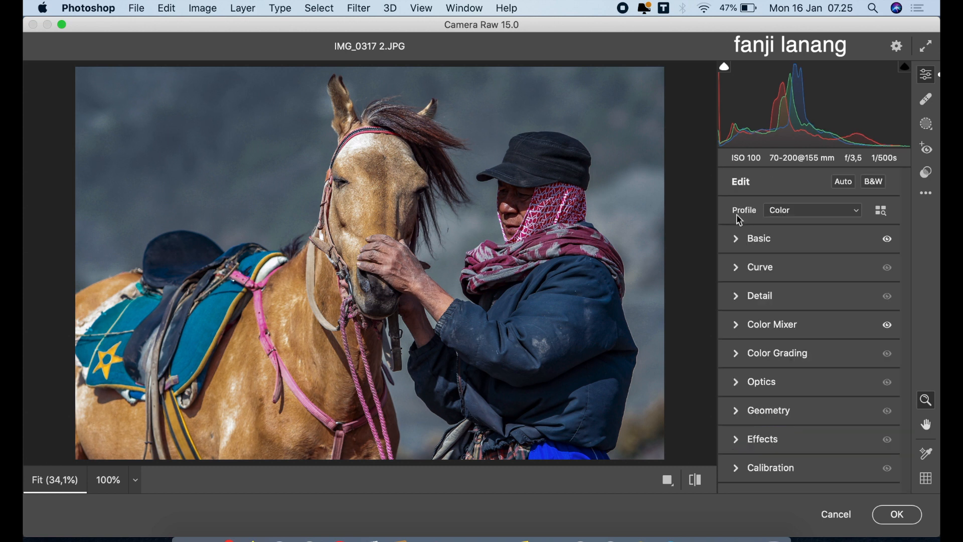
- Grade the midtones with Hue 185 and Saturation 20 in Color Grading
left_click(739, 357)
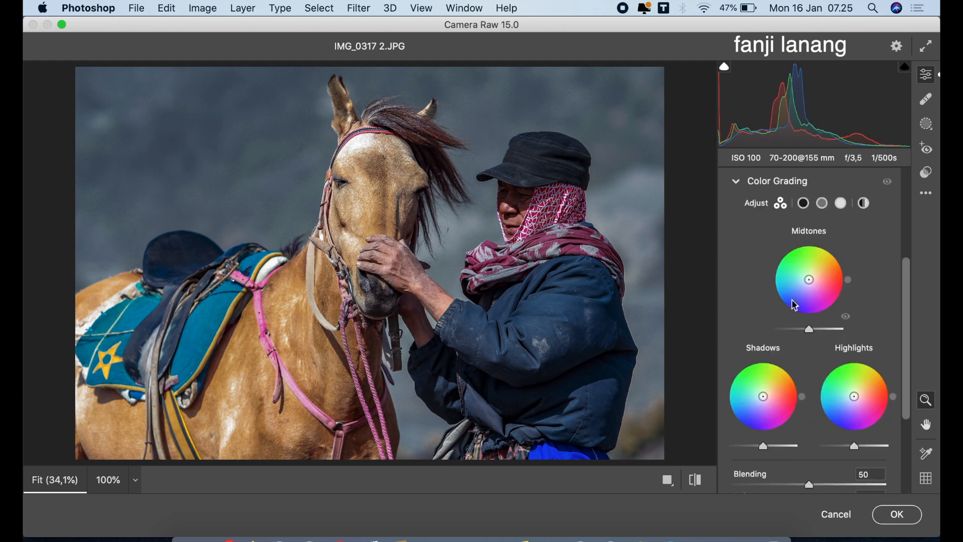
left_click(806, 207)
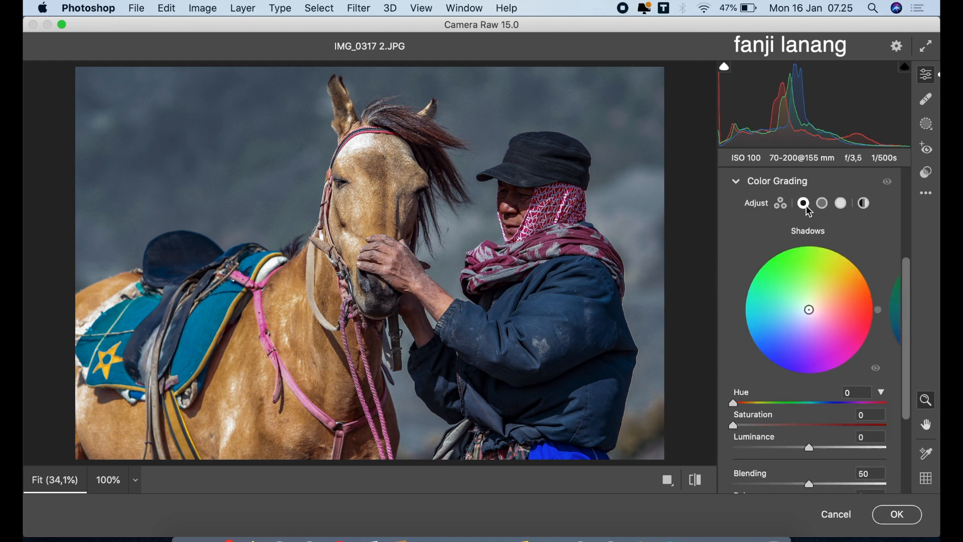
left_click(821, 206)
left_click(809, 403)
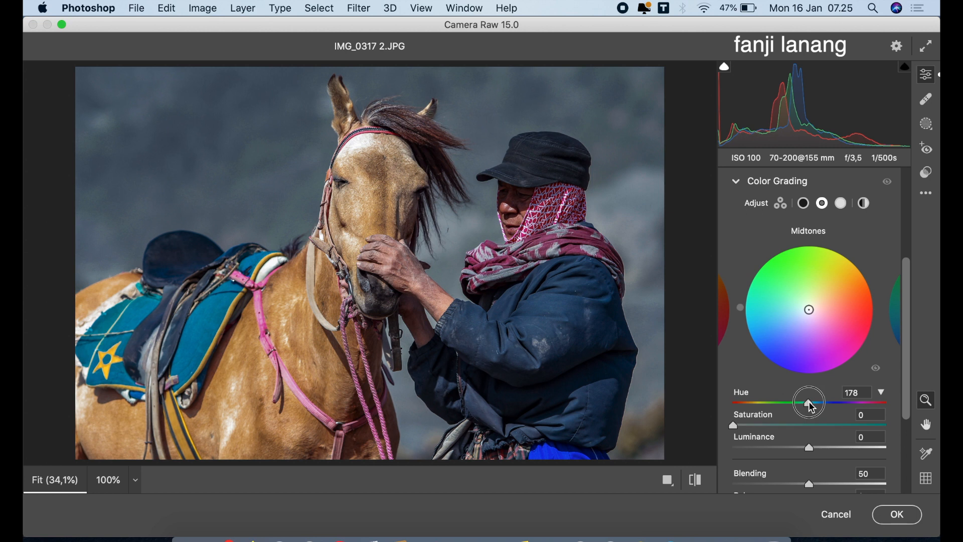
left_click_drag(812, 407, 762, 424)
left_click(769, 426)
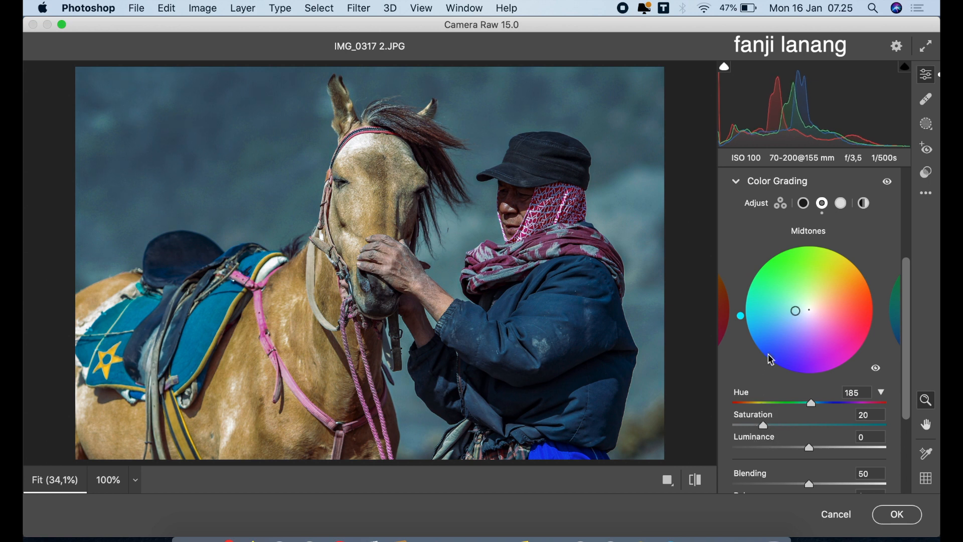
- Grade the shadows with Hue 219 and Saturation 20, and compare the photo with its default settings
left_click(803, 205)
mouse_move(748, 430)
left_mouse_down()
mouse_move(770, 431)
mouse_move(763, 428)
mouse_move(779, 402)
mouse_move(829, 403)
mouse_move(827, 413)
left_mouse_up()
left_click_drag(828, 420, 825, 420)
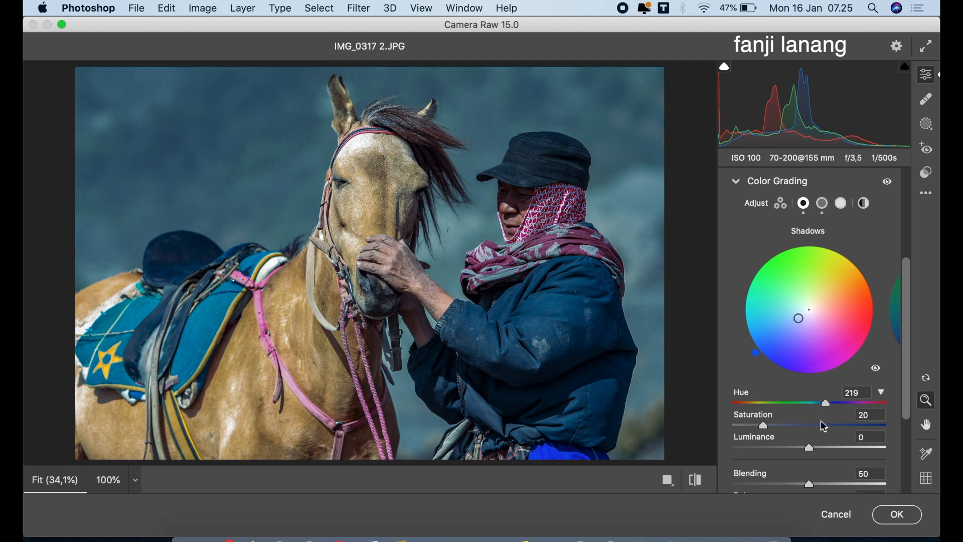
left_click(695, 480)
left_click(696, 481)
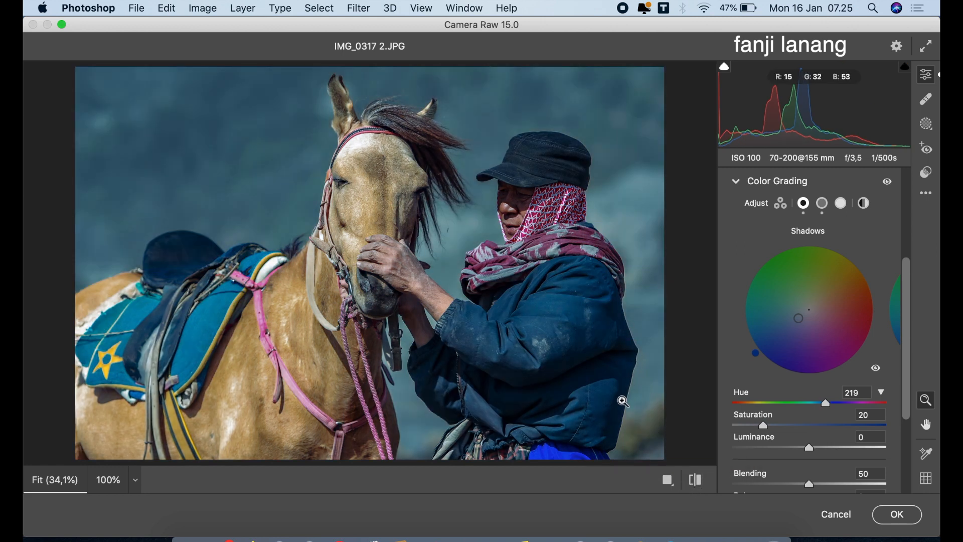
left_click(737, 182)
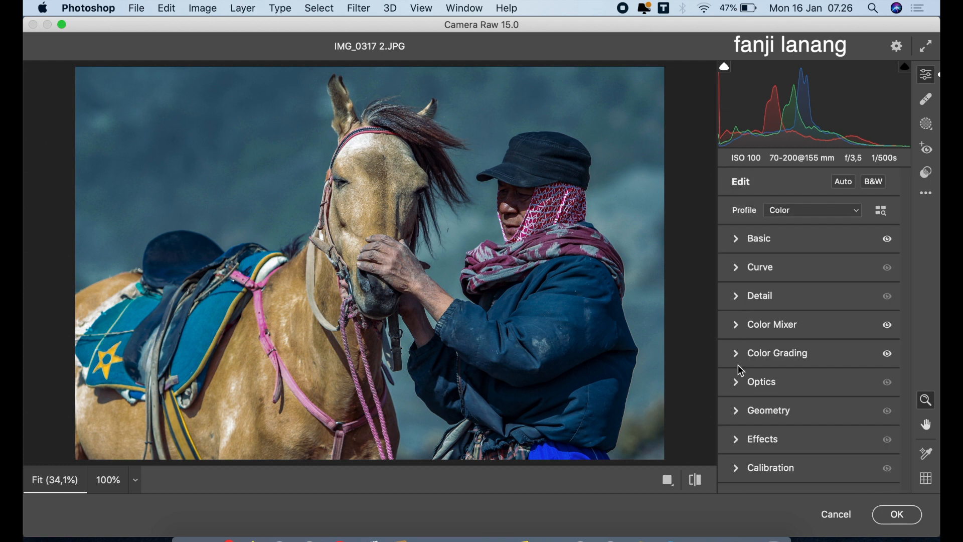
- Set the Vignette in the Optics settings to -45 to darken the photo's edges
left_click(738, 386)
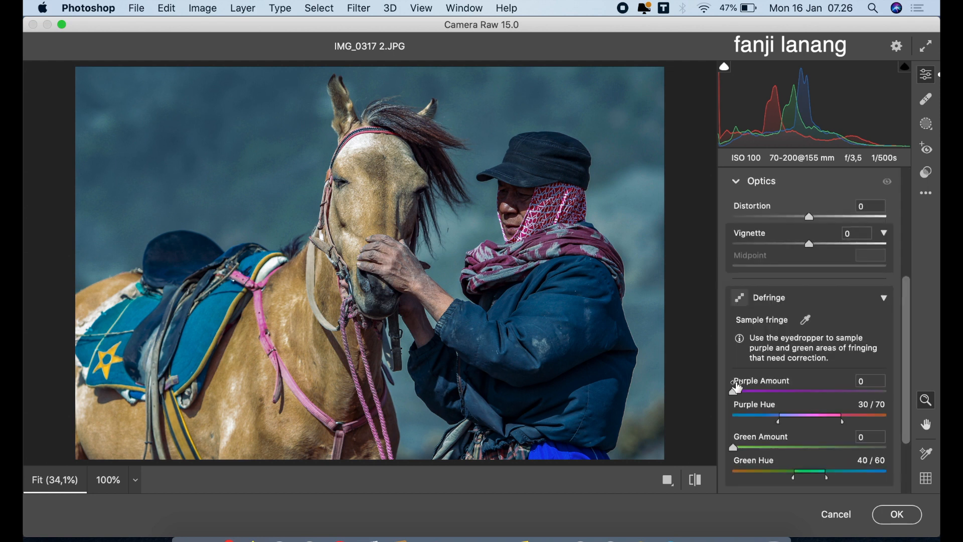
left_click_drag(808, 244, 777, 257)
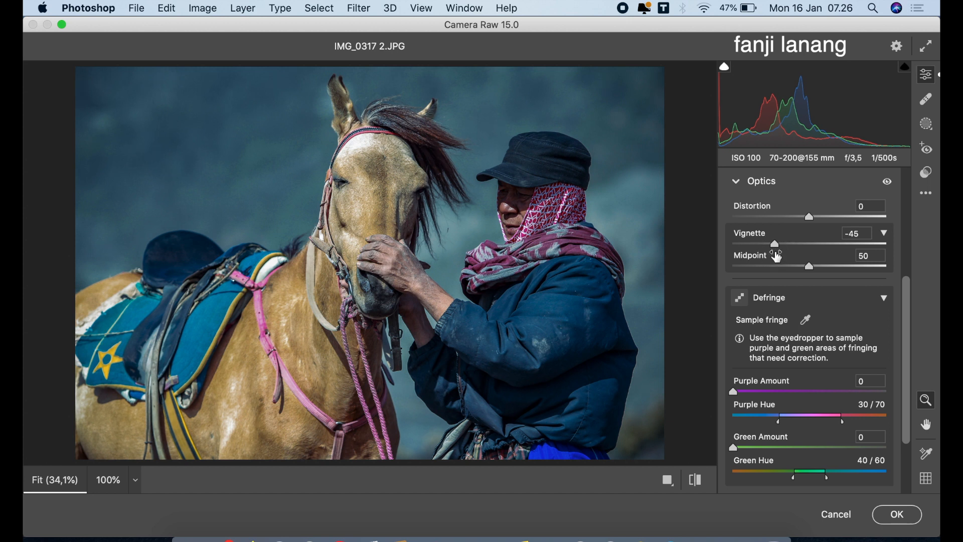
left_click(737, 182)
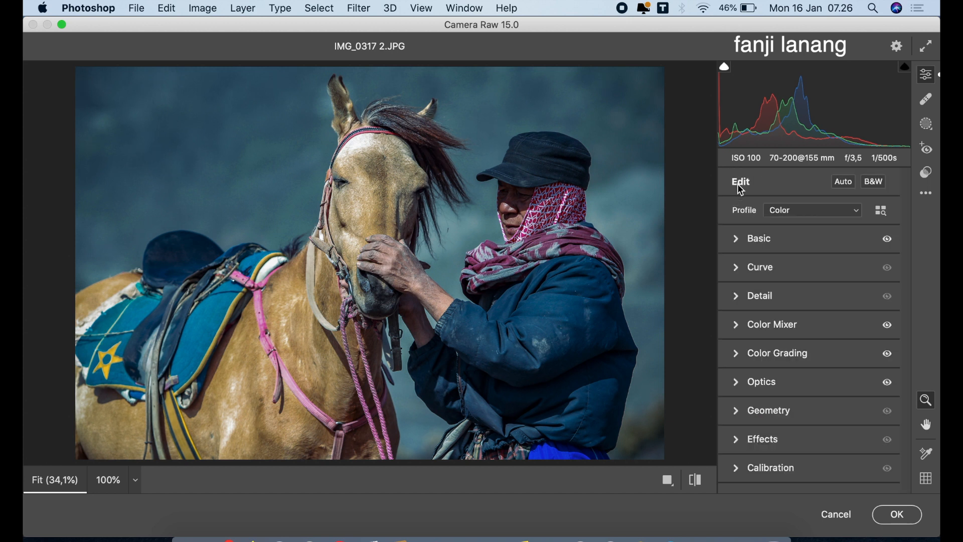
- Calibrate the primaries: Red Hue +30, Green Hue -13 with Saturation +30, and Blue Hue -20
left_click(734, 468)
left_click_drag(827, 324, 832, 343)
left_click_drag(807, 390, 797, 420)
left_click_drag(789, 458, 797, 465)
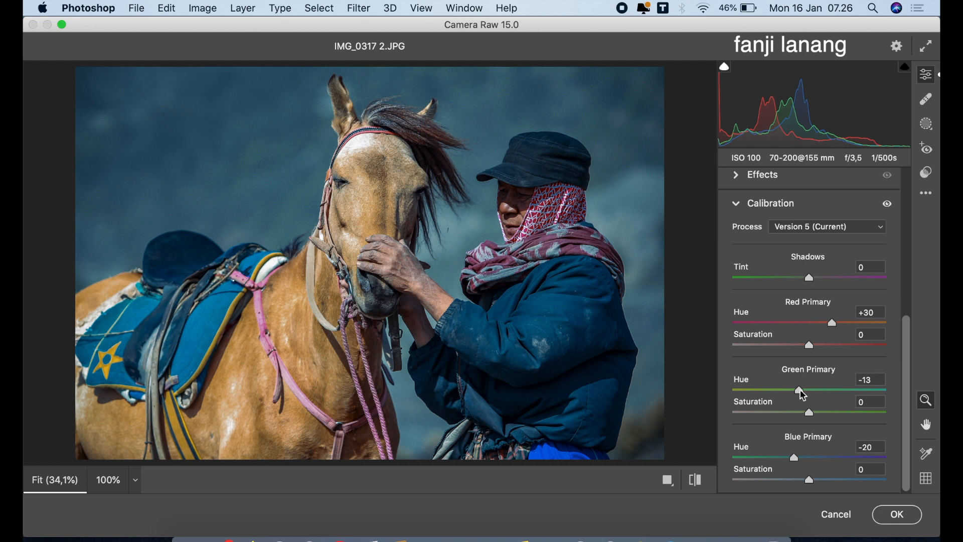
left_click_drag(808, 412, 834, 424)
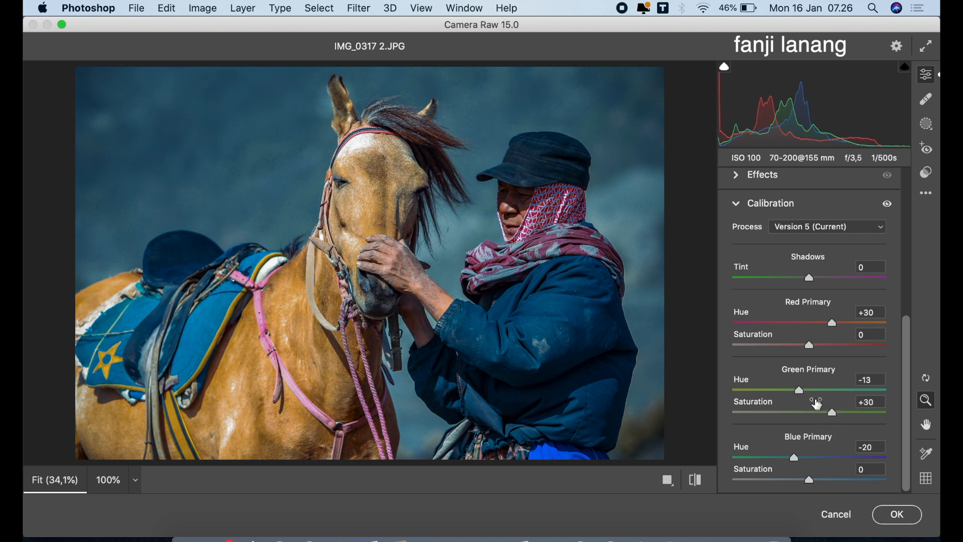
- Set the Green Primary Hue to -10 in Calibration and compare the photo with its default settings
left_click_drag(801, 396, 803, 409)
left_click(695, 482)
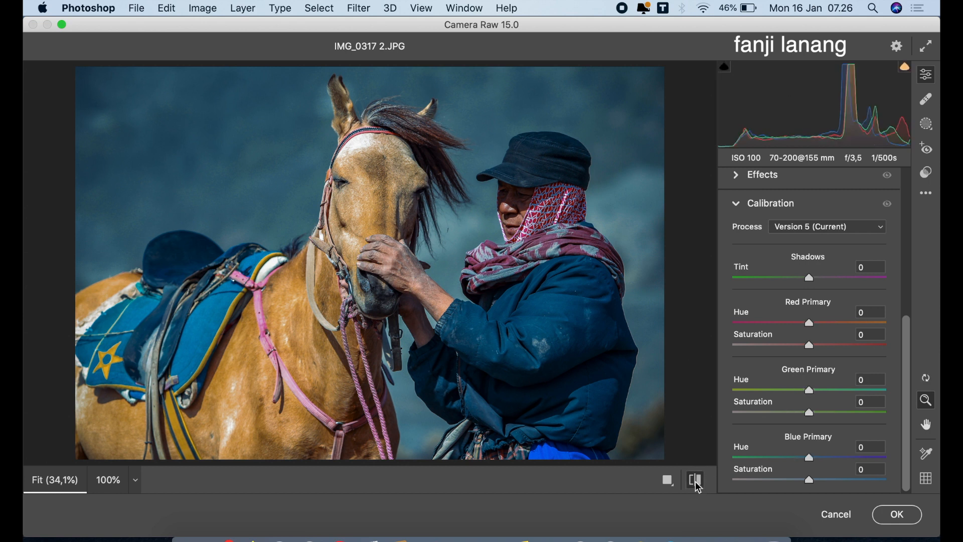
left_click(695, 481)
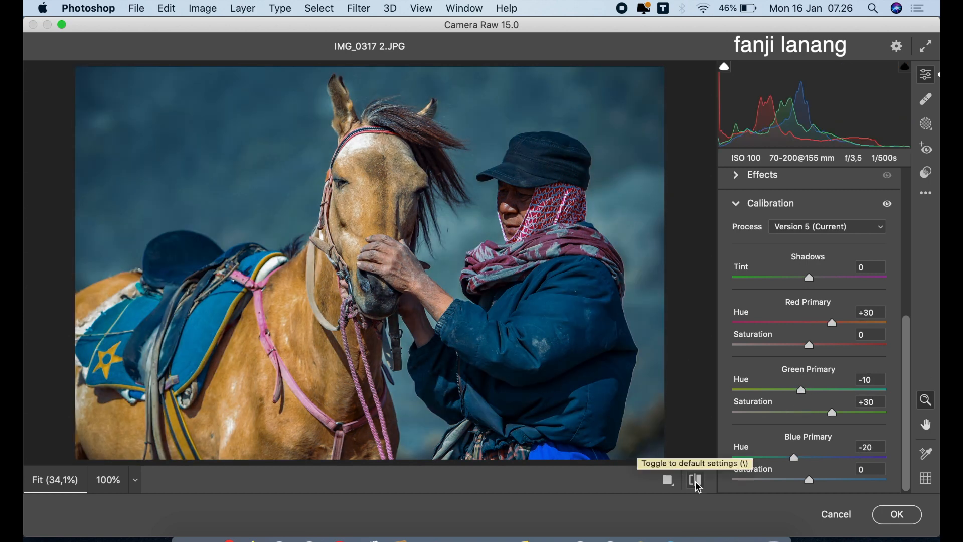
- Apply the Camera Raw filter and compare the graded Background copy layer with the original photo beneath it
left_click(894, 516)
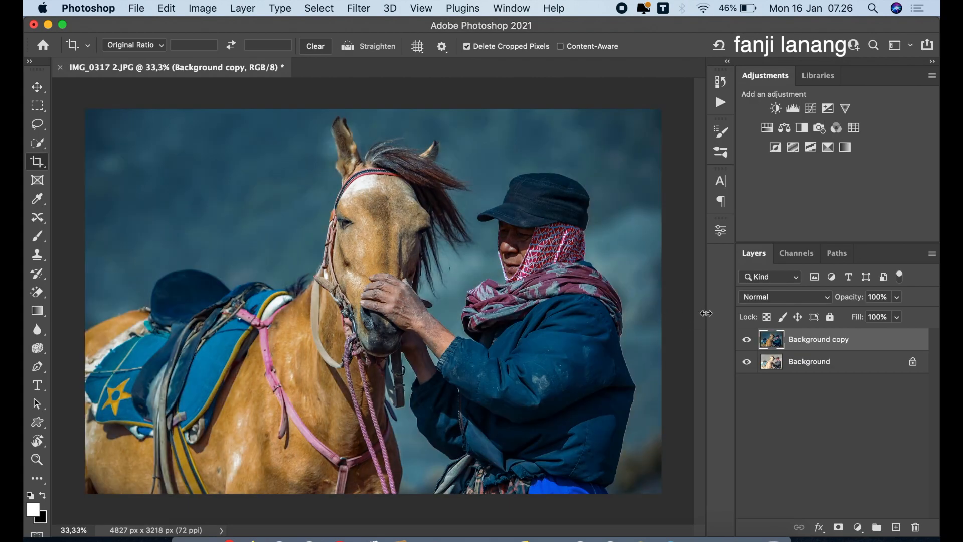
left_click(742, 342)
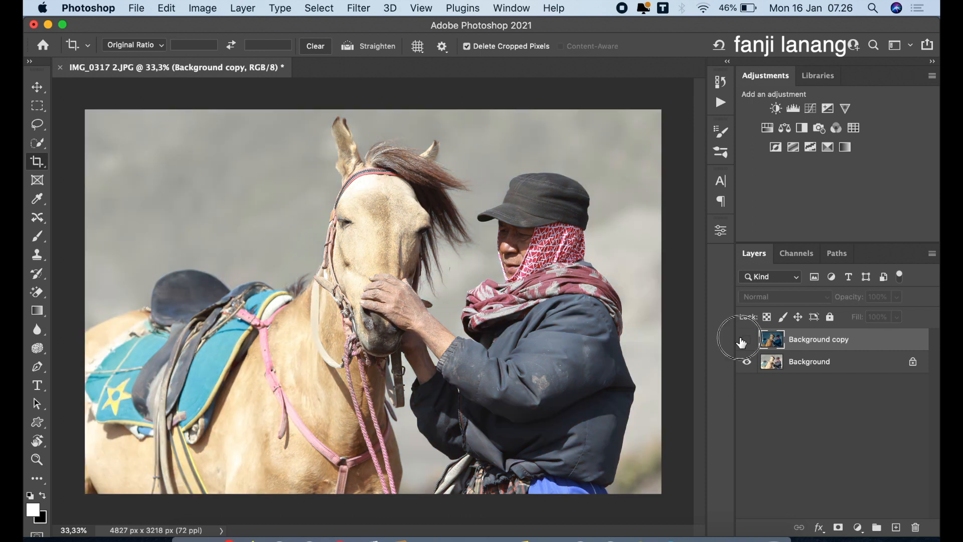
left_click(742, 342)
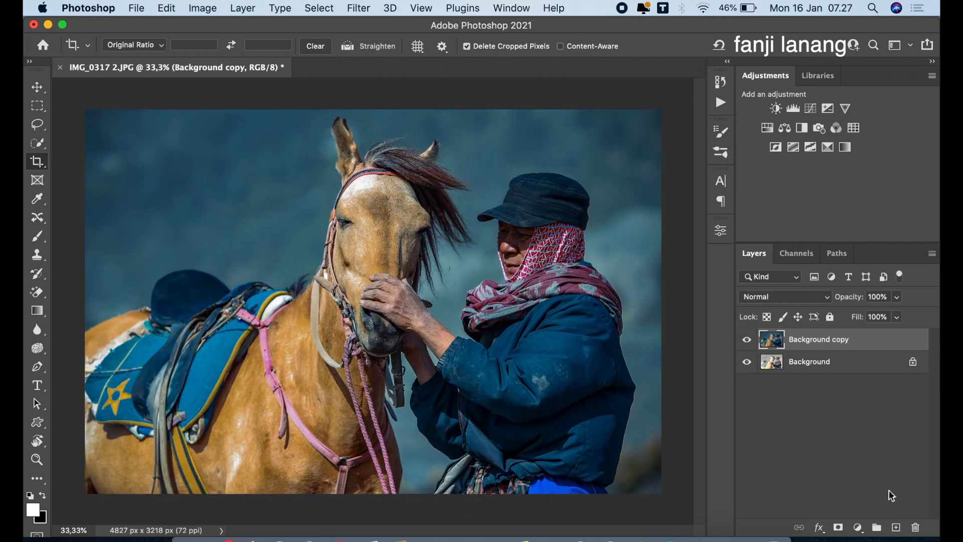
- Create a new empty layer above Background copy and choose the signature brush preset for the Brush tool
left_click(896, 527)
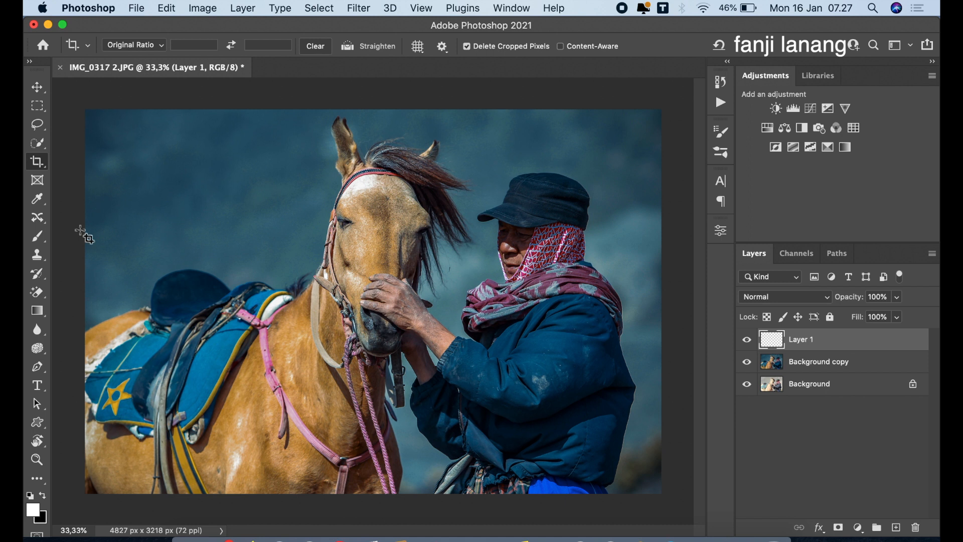
left_click(38, 236)
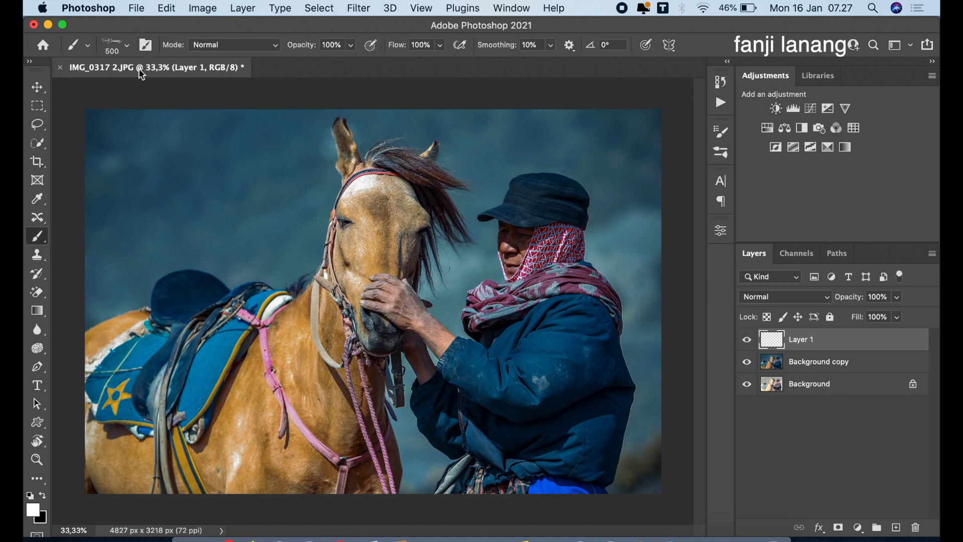
left_click(128, 46)
left_click(53, 176)
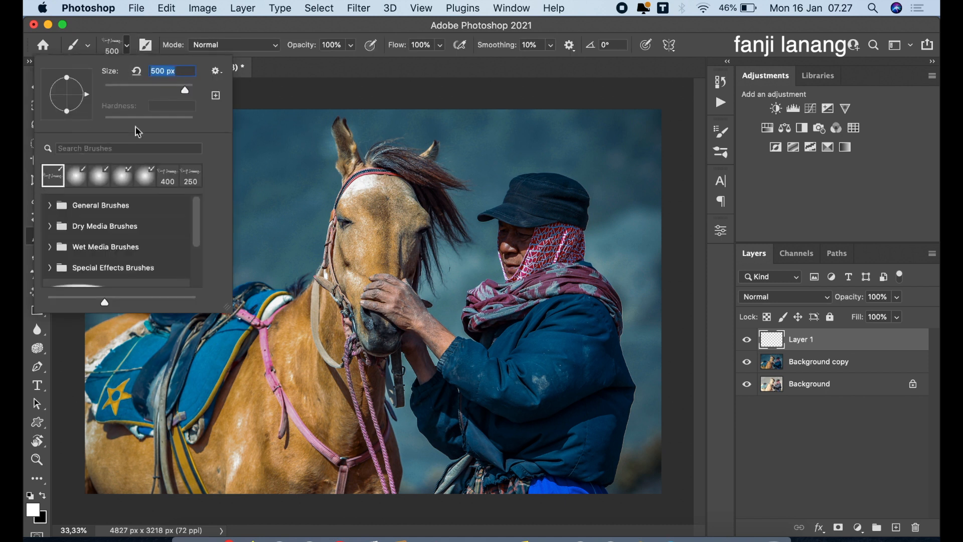
left_click(298, 69)
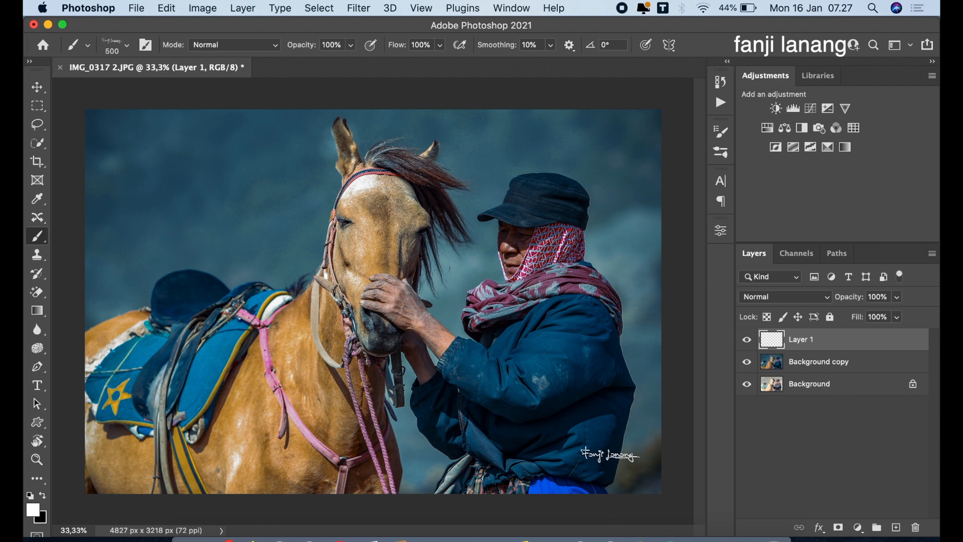
- Reduce the signature brush to 300 px and stamp the white signature once in the photo's lower-right corner
key("bracketleft")
key("bracketleft")
left_click(637, 479)
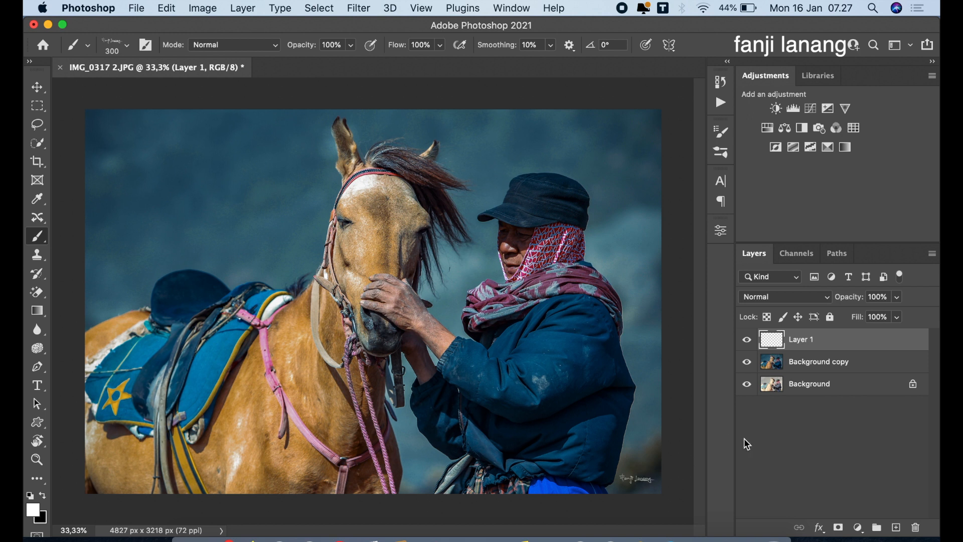